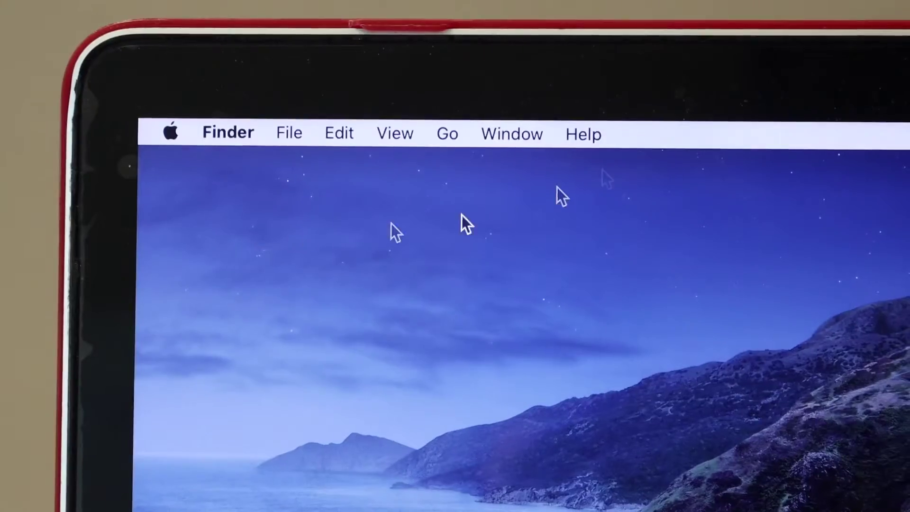
Step: Tick External disks in Finder's General preferences, then open the Extreme SSD from the desktop
{"action": "left_click", "coordinate": [214, 124]}
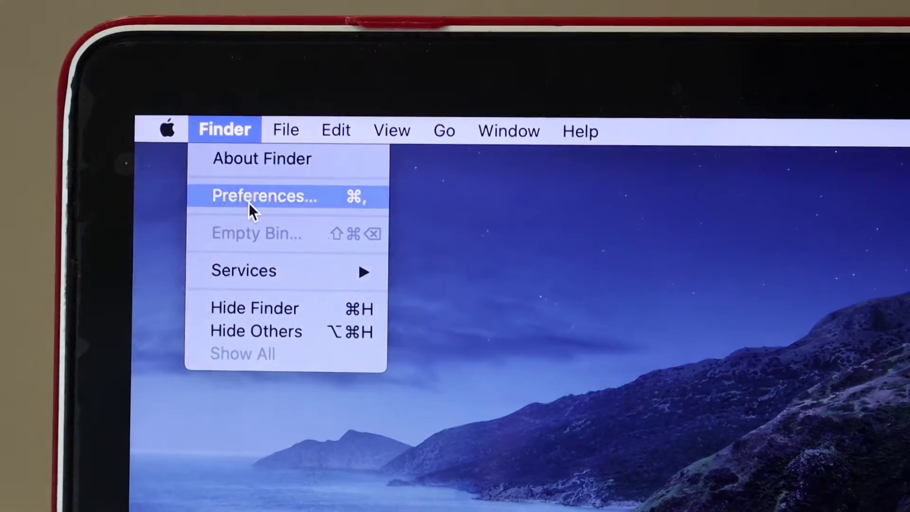
{"action": "left_click", "coordinate": [250, 202]}
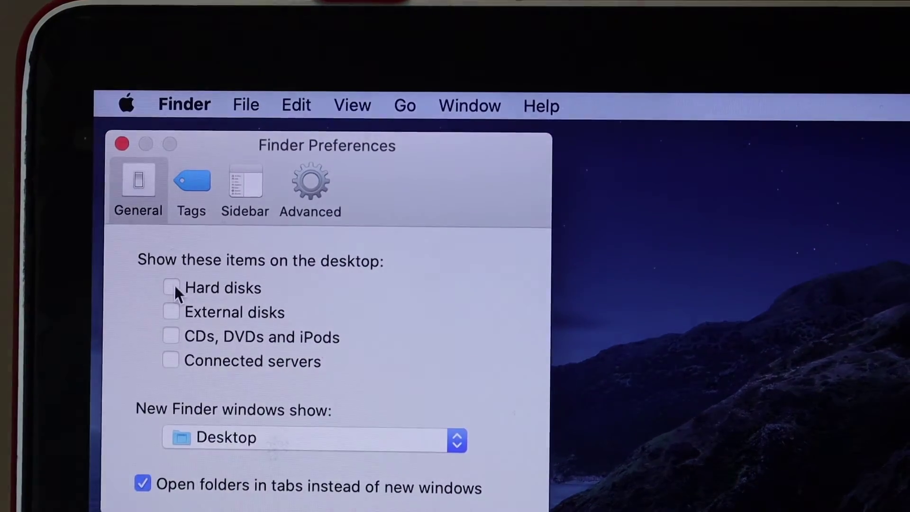
{"action": "left_click", "coordinate": [174, 315]}
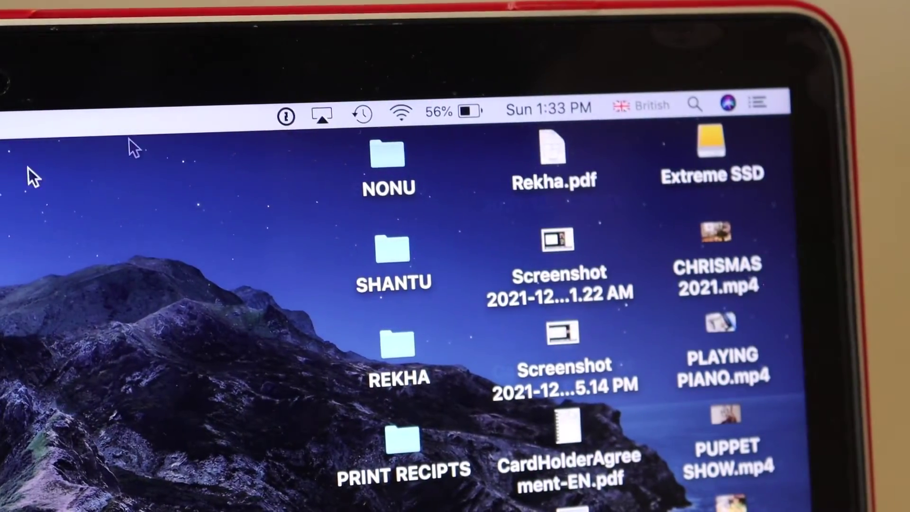
{"action": "double_click", "coordinate": [706, 145]}
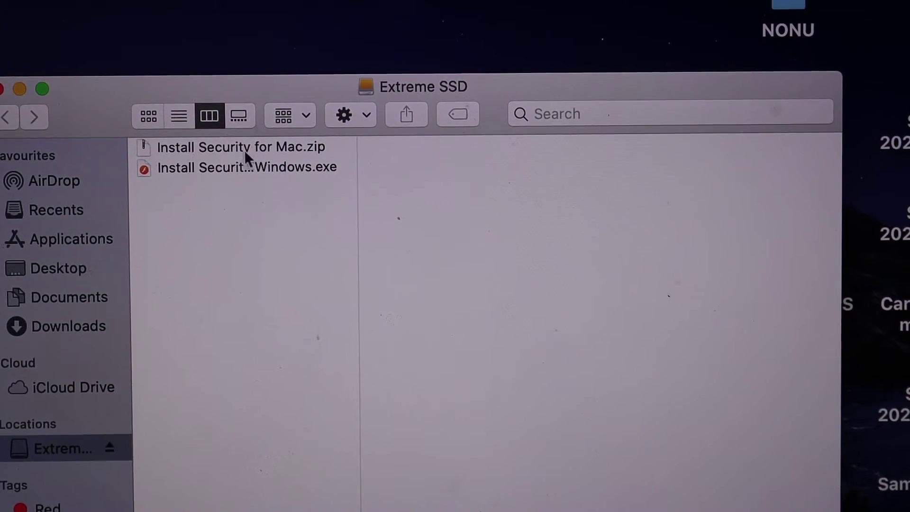
Step: Extract Install Security for Mac.zip on the Extreme SSD and launch the SanDisk Security installer
{"action": "left_click", "coordinate": [291, 147]}
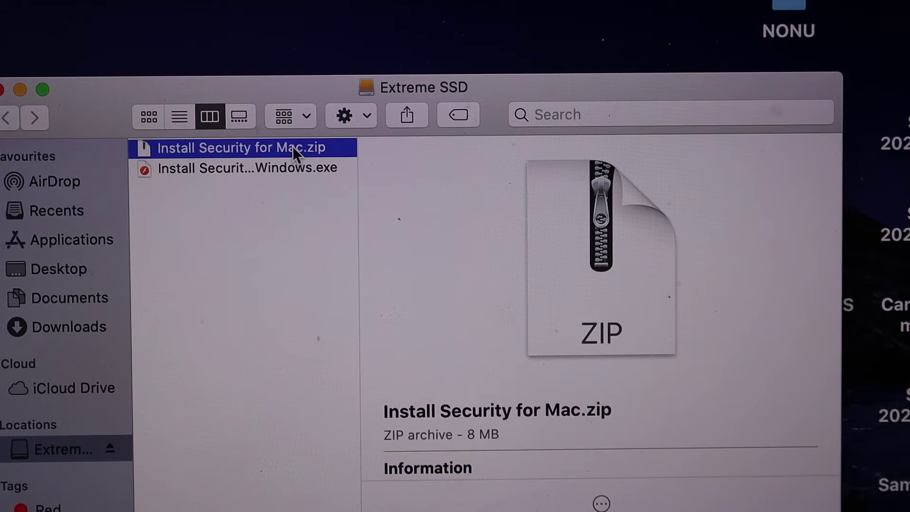
{"action": "double_click", "coordinate": [292, 147]}
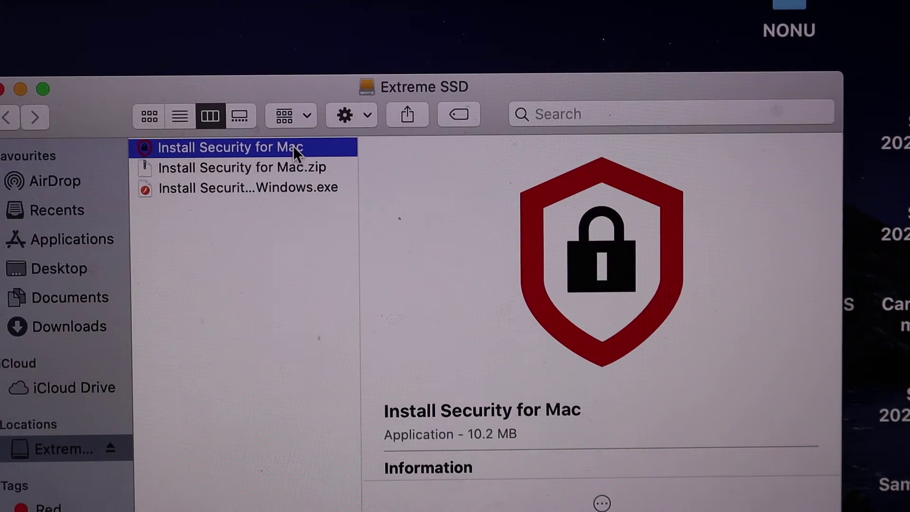
{"action": "left_click", "coordinate": [259, 167]}
{"action": "left_click", "coordinate": [255, 147]}
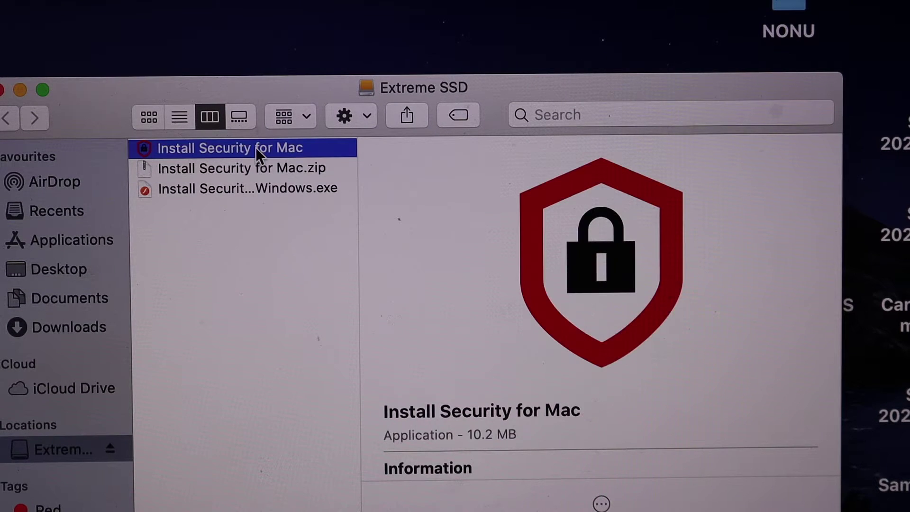
{"action": "double_click", "coordinate": [245, 151]}
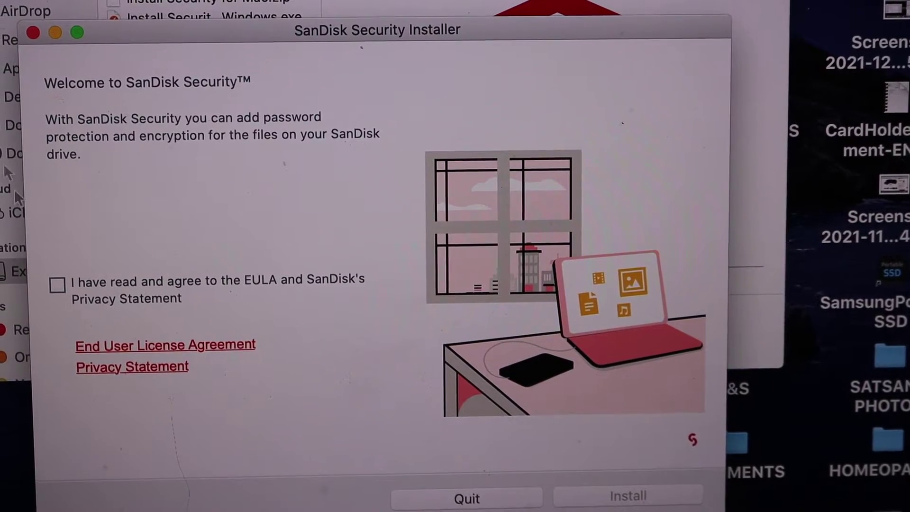
Step: Agree to the EULA, install SanDisk Security, then launch it from Launchpad
{"action": "left_click", "coordinate": [60, 284]}
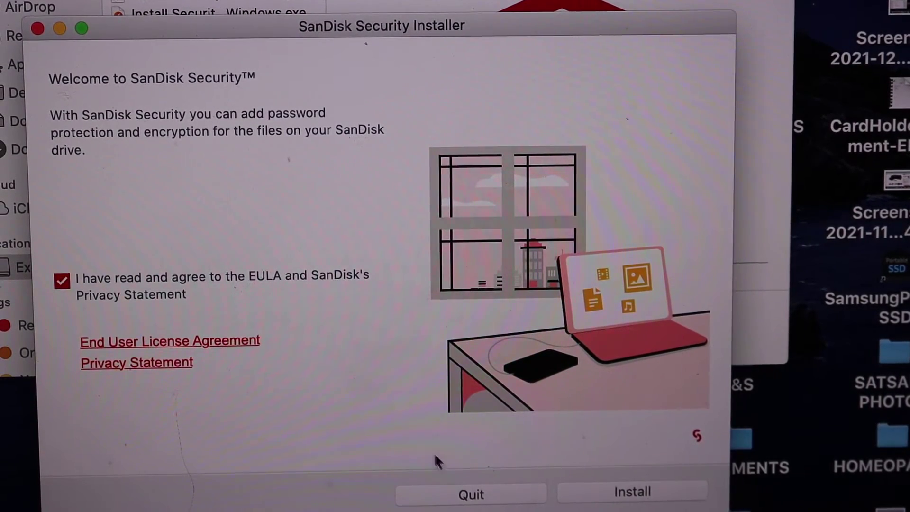
{"action": "left_click", "coordinate": [625, 497]}
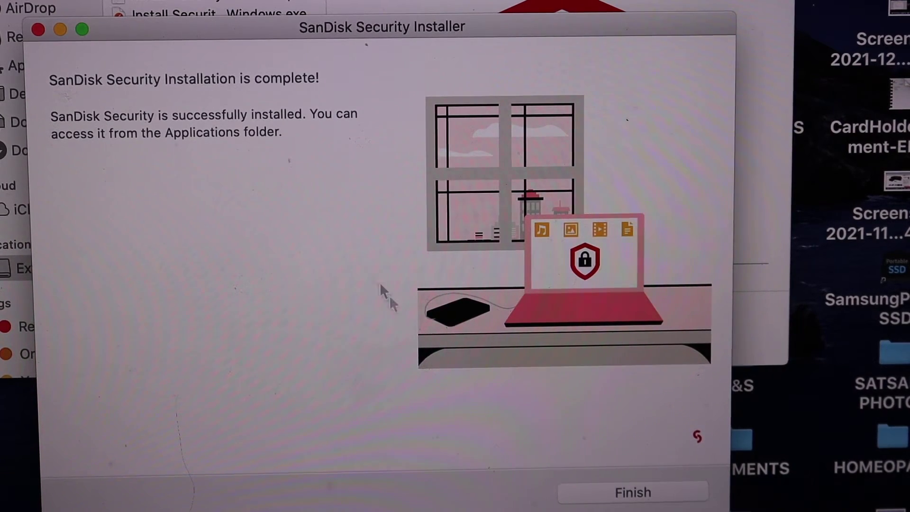
{"action": "left_click", "coordinate": [589, 494]}
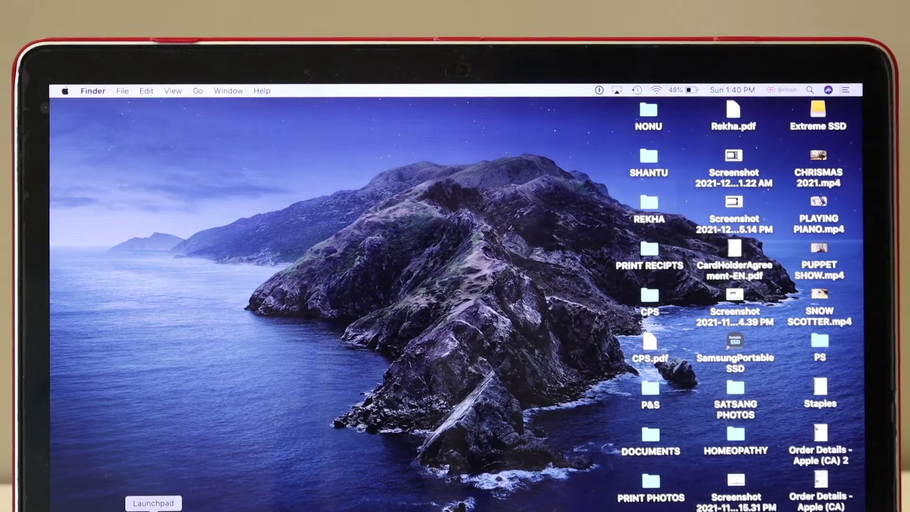
{"action": "left_click", "coordinate": [149, 510]}
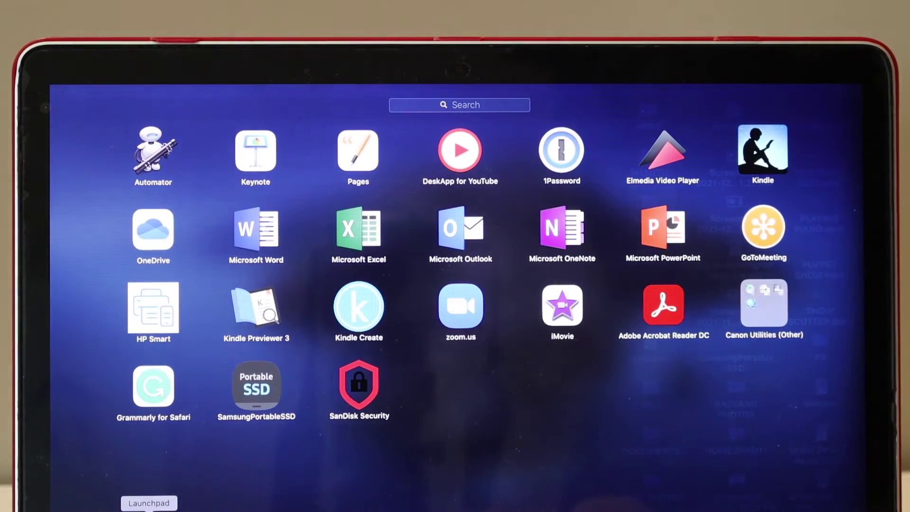
{"action": "left_click", "coordinate": [363, 390]}
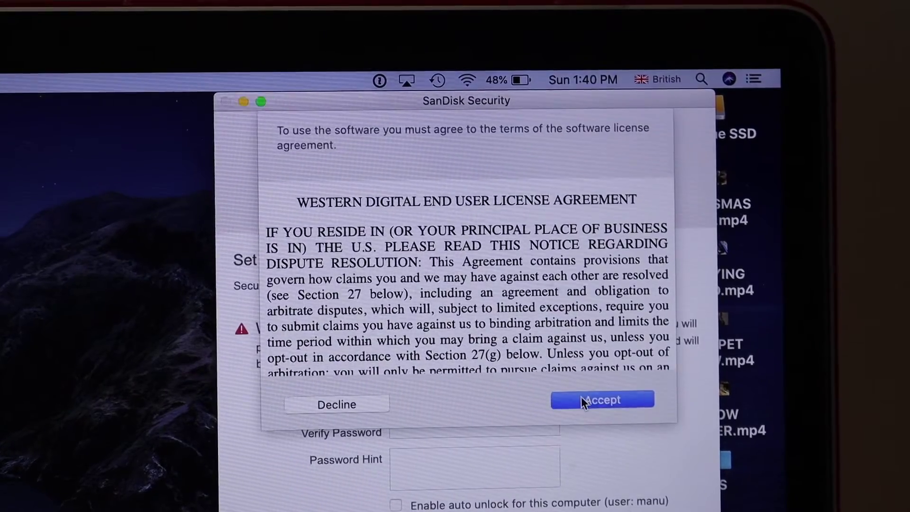
Step: Accept the Western Digital license, confirm the drive password is set, and close SanDisk Security
{"action": "left_click", "coordinate": [585, 399]}
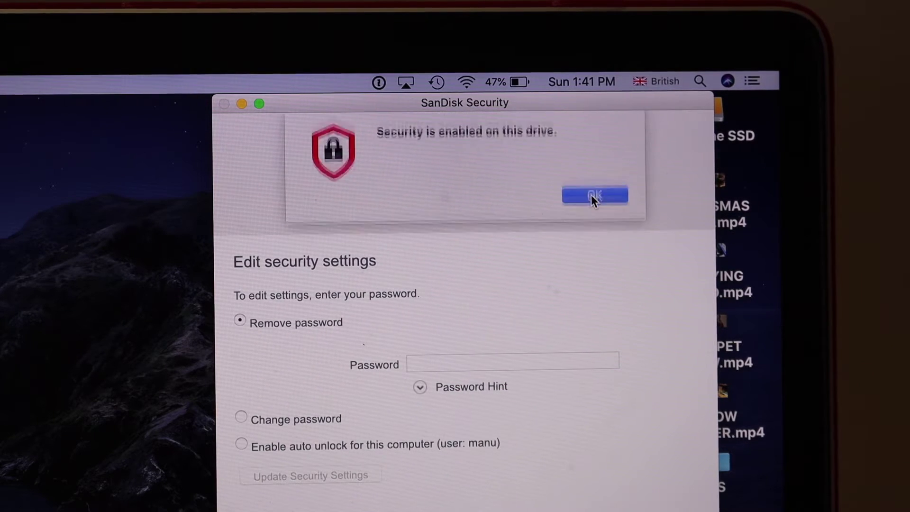
{"action": "left_click", "coordinate": [591, 195]}
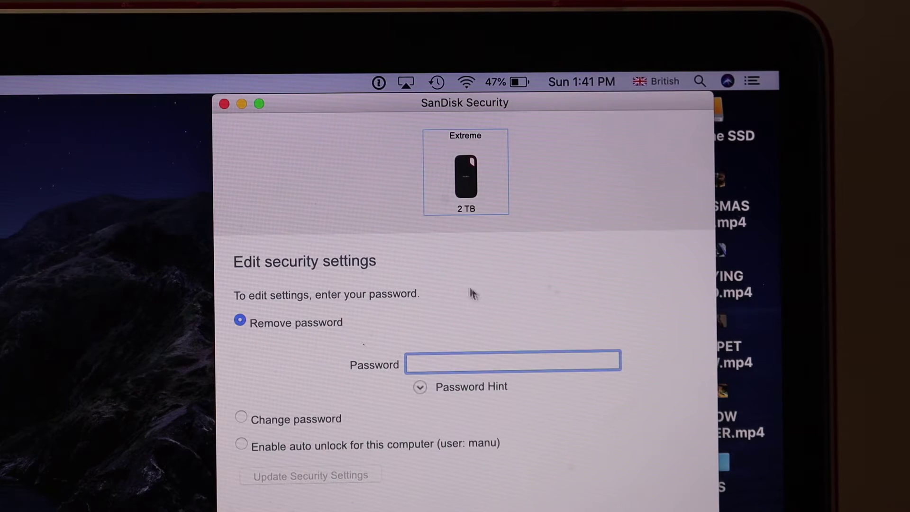
{"action": "left_click", "coordinate": [224, 105]}
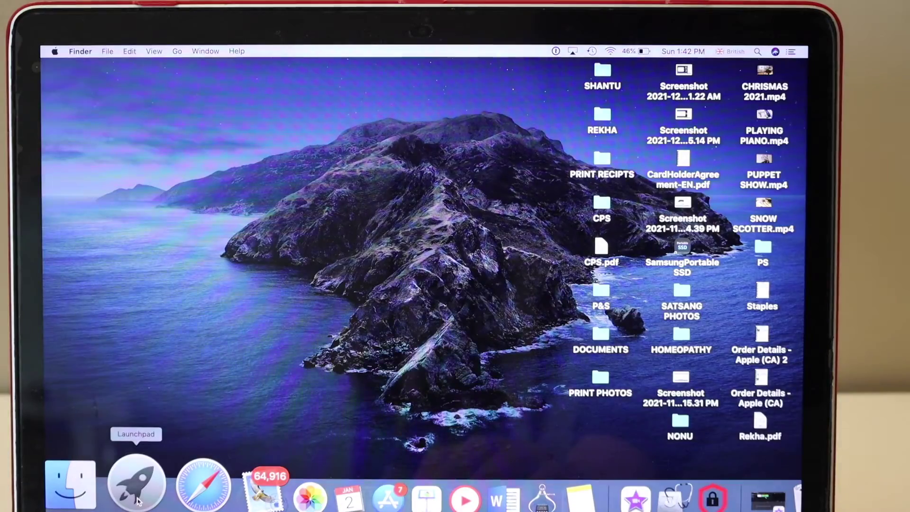
Step: Relaunch SanDisk Security from Launchpad to reach the drive unlock prompt
{"action": "left_click", "coordinate": [138, 501]}
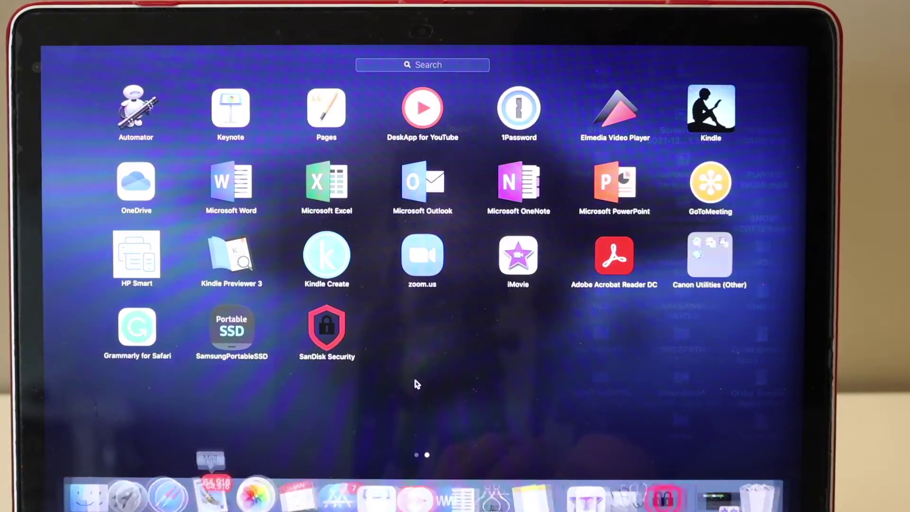
{"action": "left_click", "coordinate": [329, 333]}
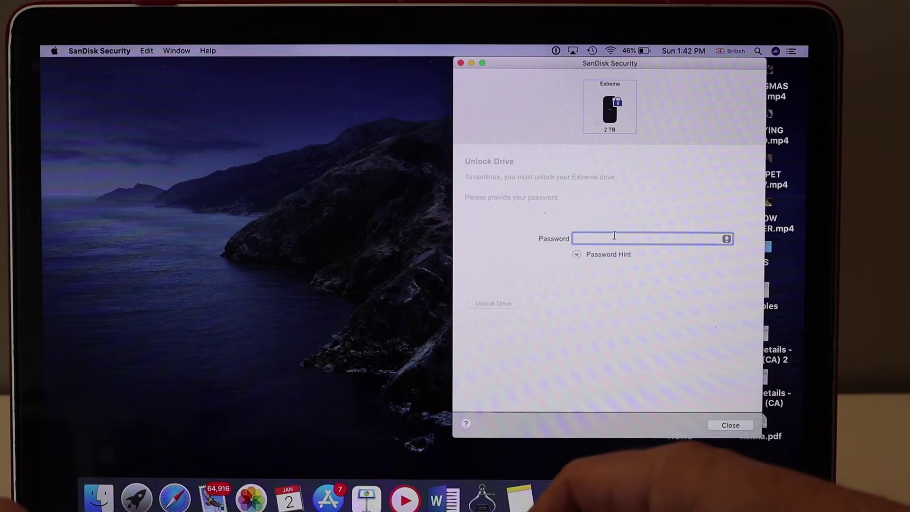
{"action": "type", "text": "••••••••"}
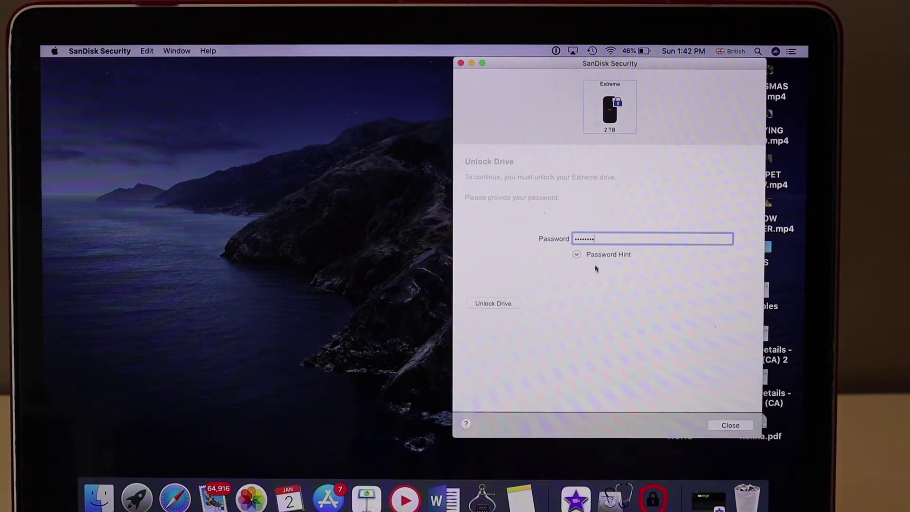
Step: Unlock the 2 TB Extreme drive with its password and close SanDisk Security
{"action": "left_click", "coordinate": [489, 304]}
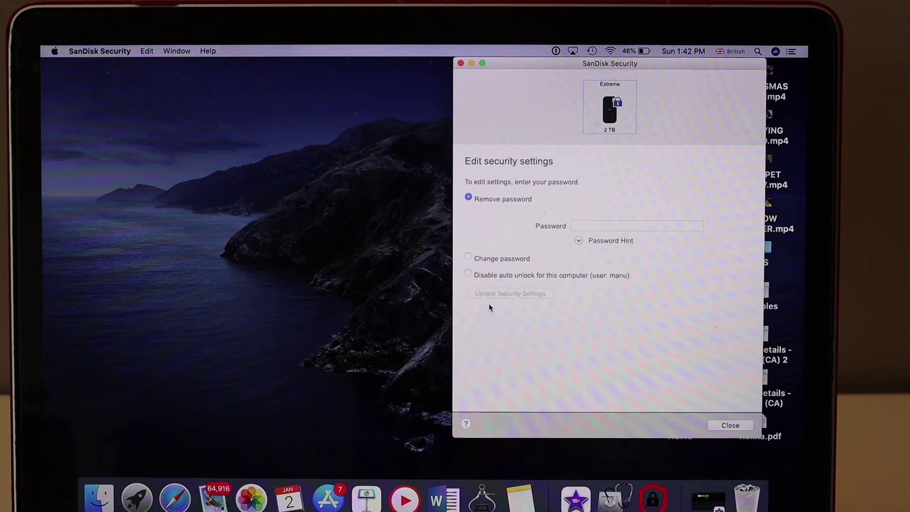
{"action": "left_click", "coordinate": [460, 63]}
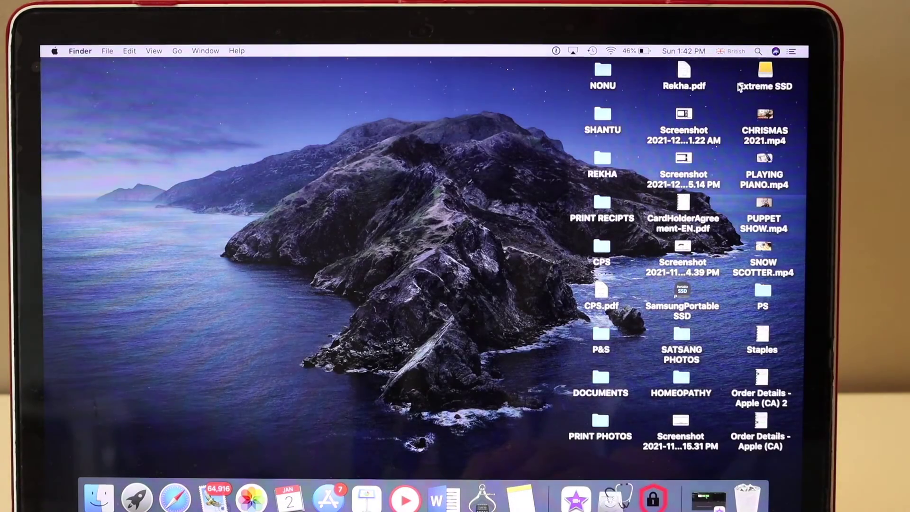
Step: Open the Extreme SSD desktop icon to view CHRISMAS 2021.mp4 and the security installers
{"action": "double_click", "coordinate": [764, 75]}
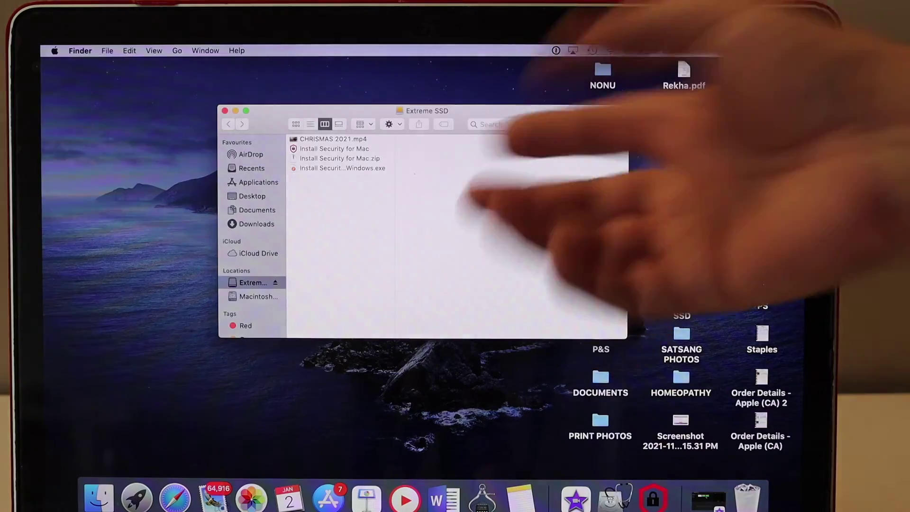